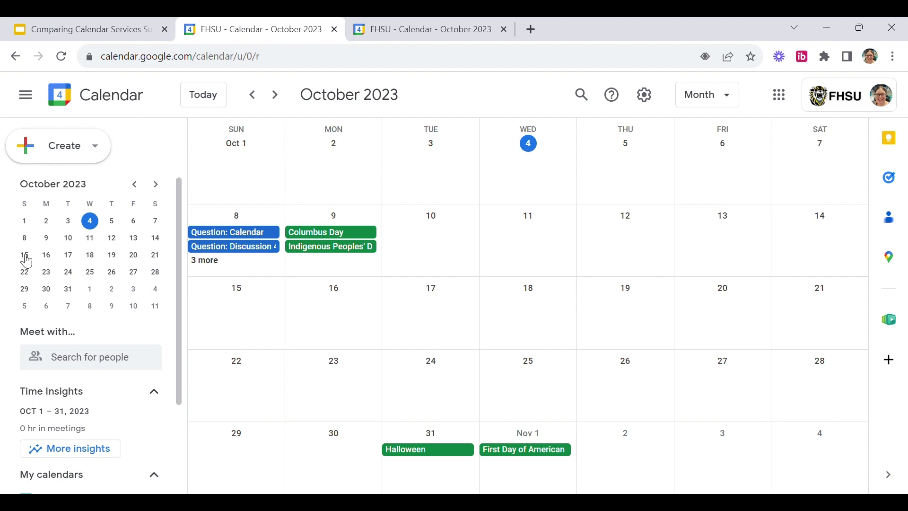
# - View the November 2023 month, return to October 2023, and look over the list of calendars
pyautogui.click(280, 96)
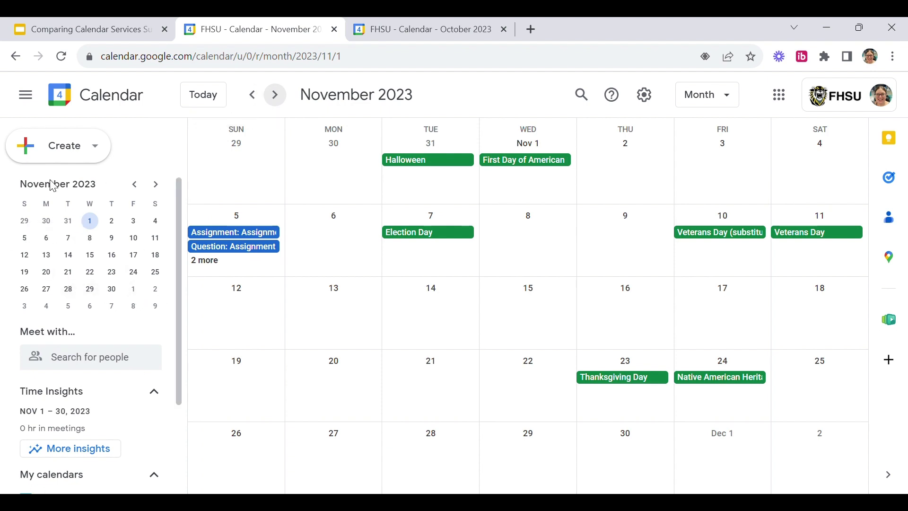
pyautogui.click(252, 95)
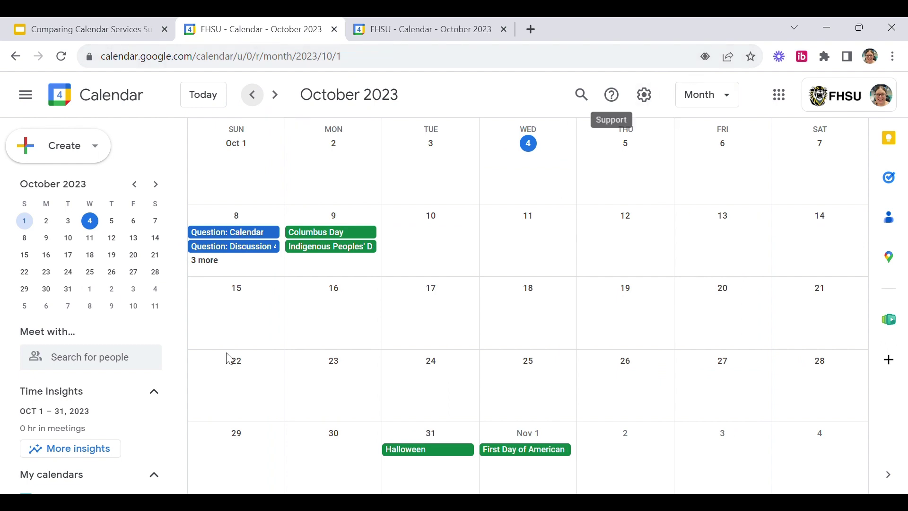
pyautogui.scroll(-3, 40, 339)
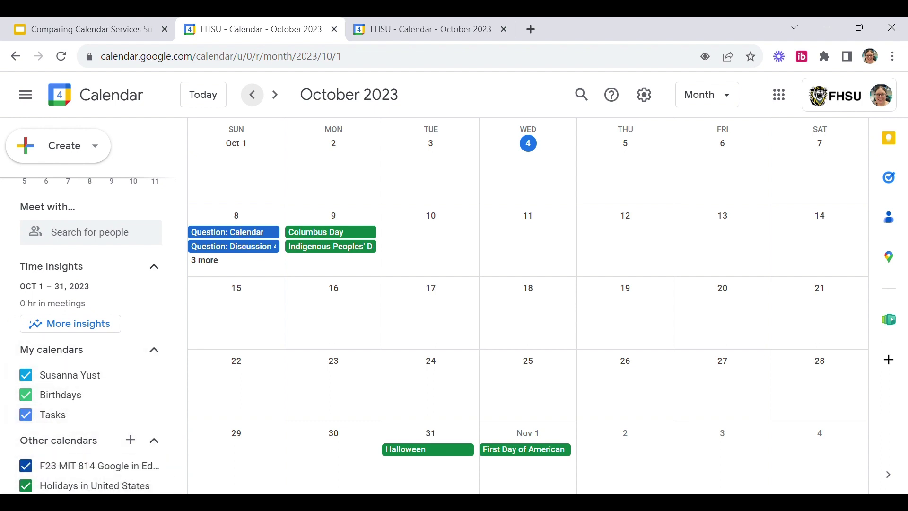
# - Open the calendar settings and bring up the form for creating a new calendar
pyautogui.click(654, 99)
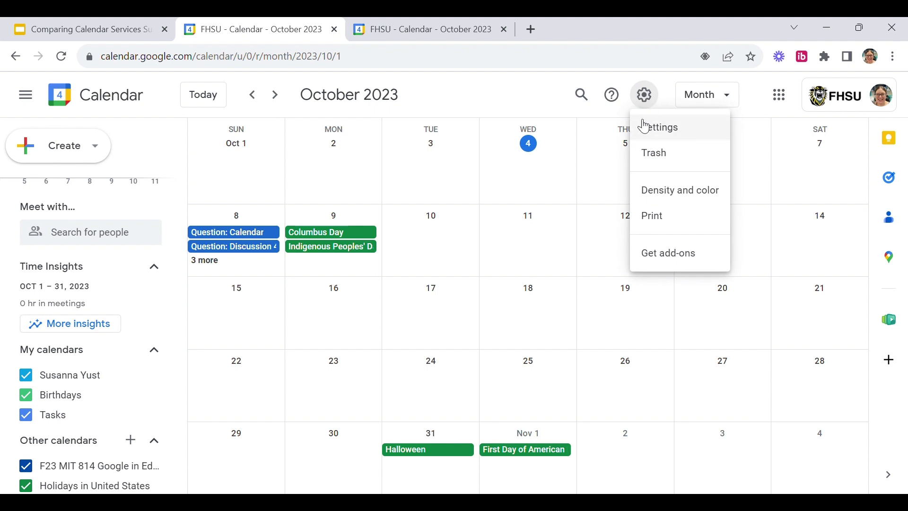
pyautogui.click(644, 126)
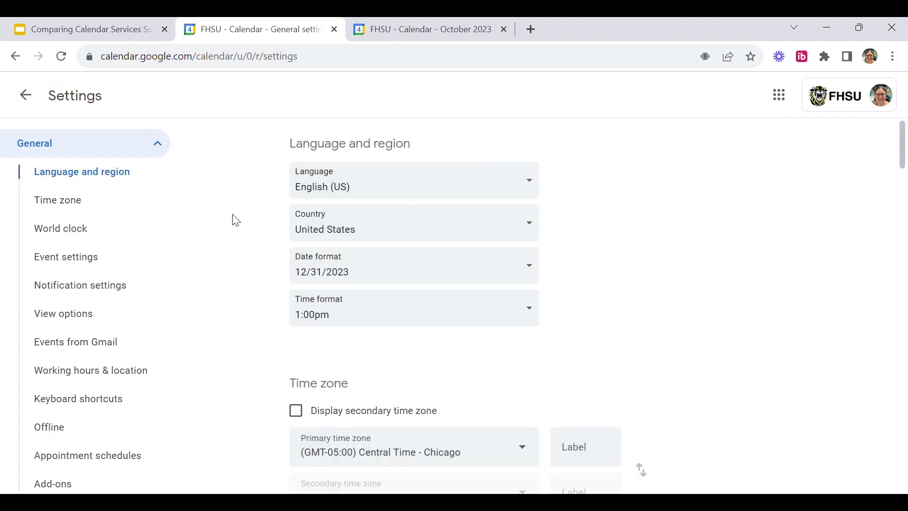
pyautogui.scroll(-5, 69, 382)
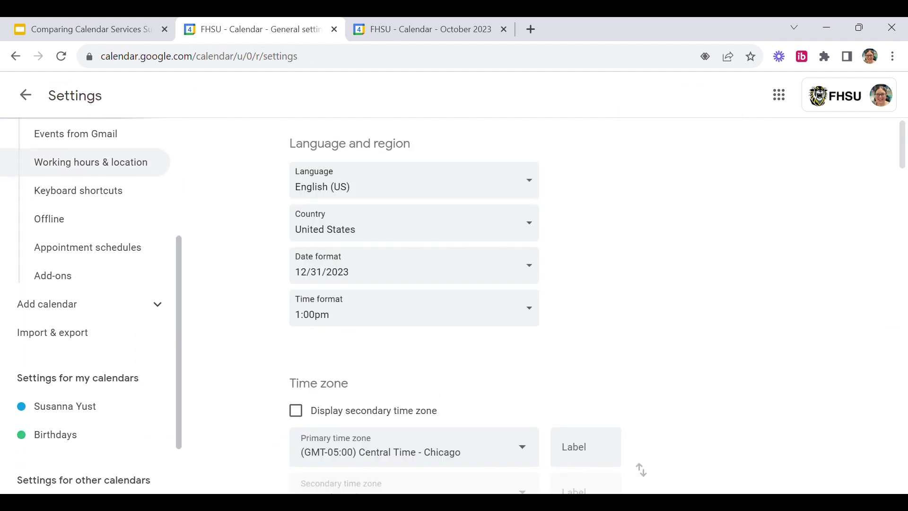
pyautogui.click(71, 257)
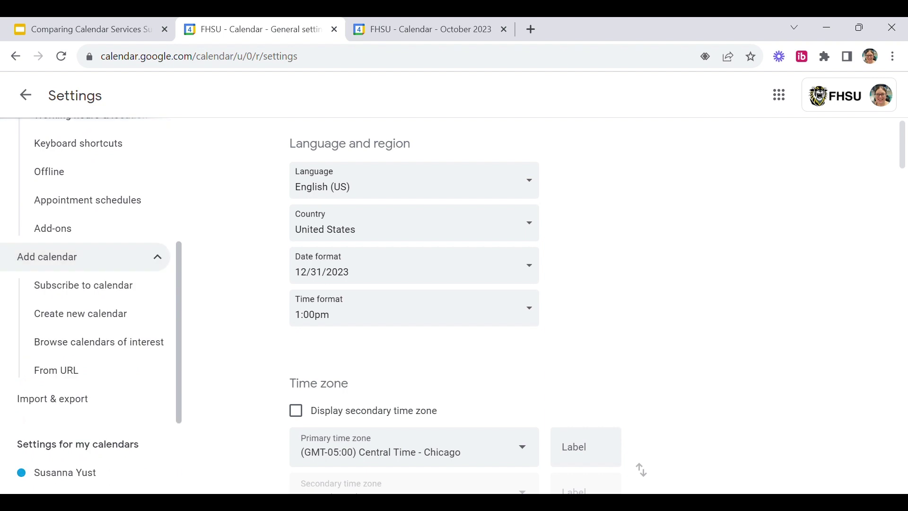
pyautogui.click(49, 313)
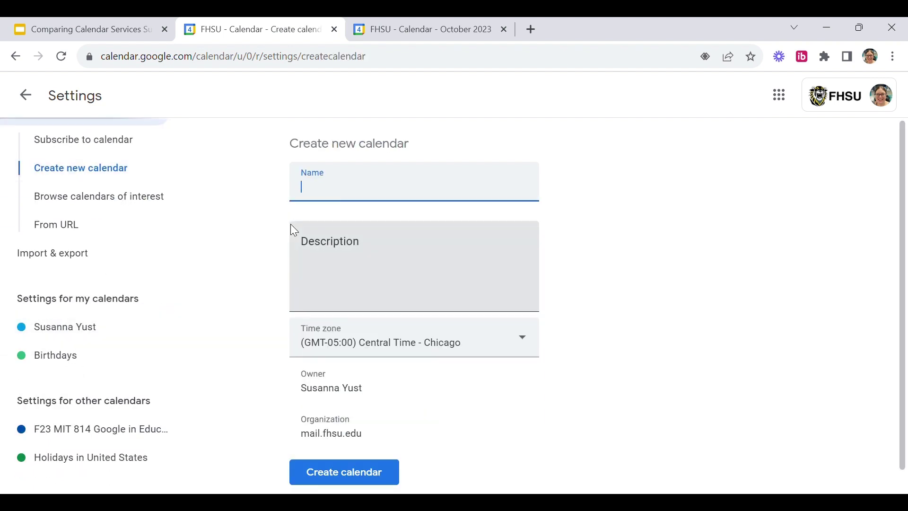
# - Create the calendar MIT Assignment Due Dates, described as due dates for the instructor's class, in the Central Time - Chicago zone
pyautogui.write('MIT Assignment Due Dates')
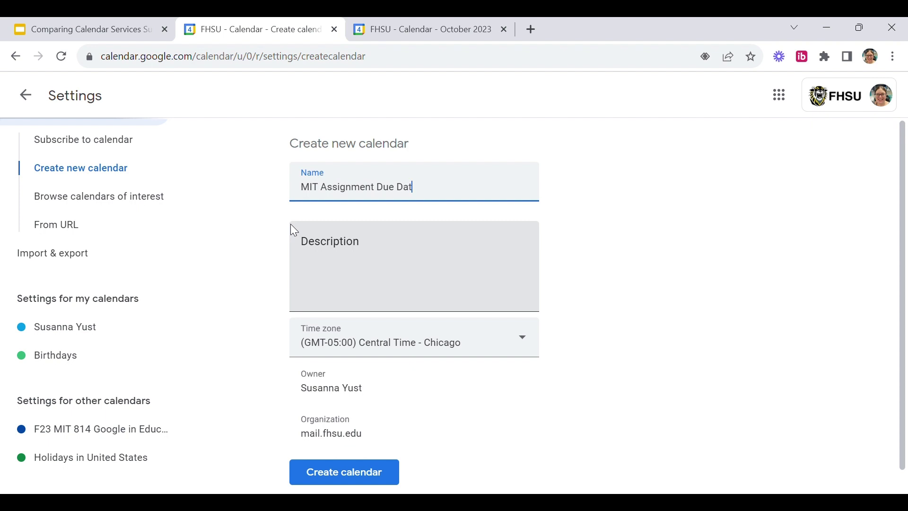
pyautogui.click(326, 268)
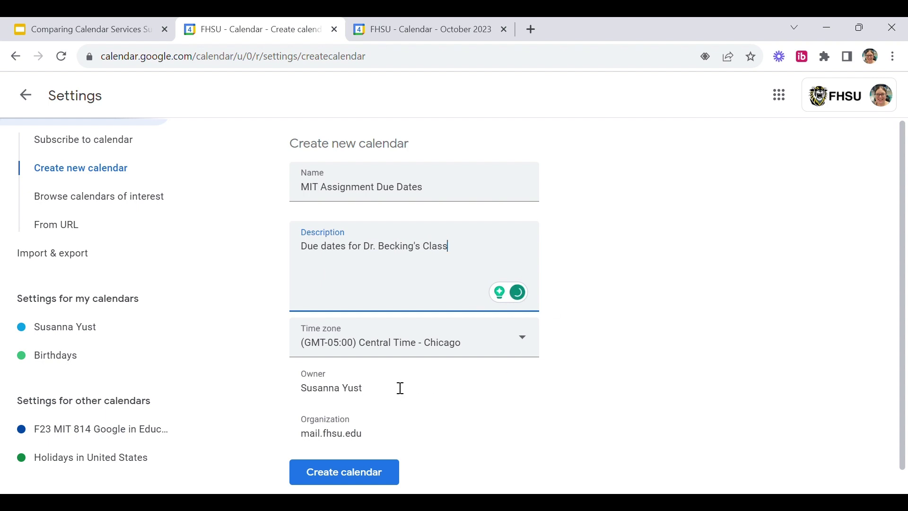
pyautogui.click(399, 344)
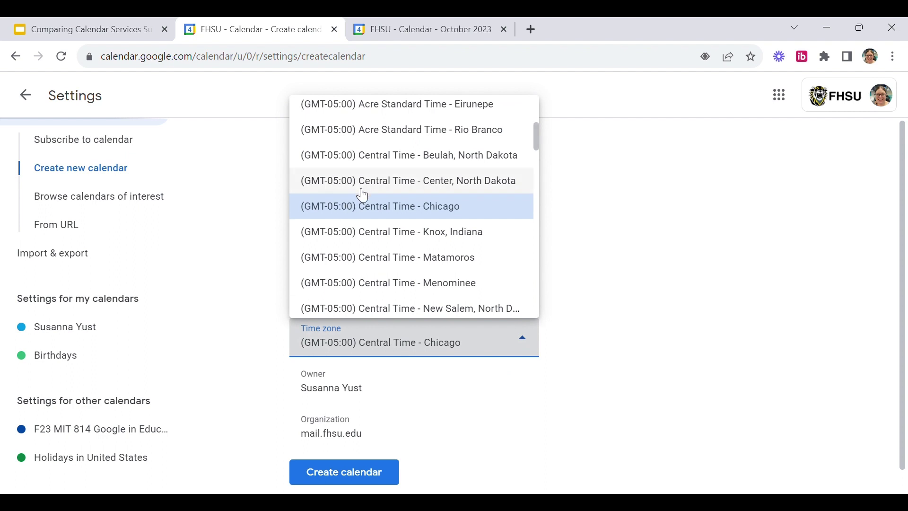
pyautogui.click(308, 206)
pyautogui.click(710, 381)
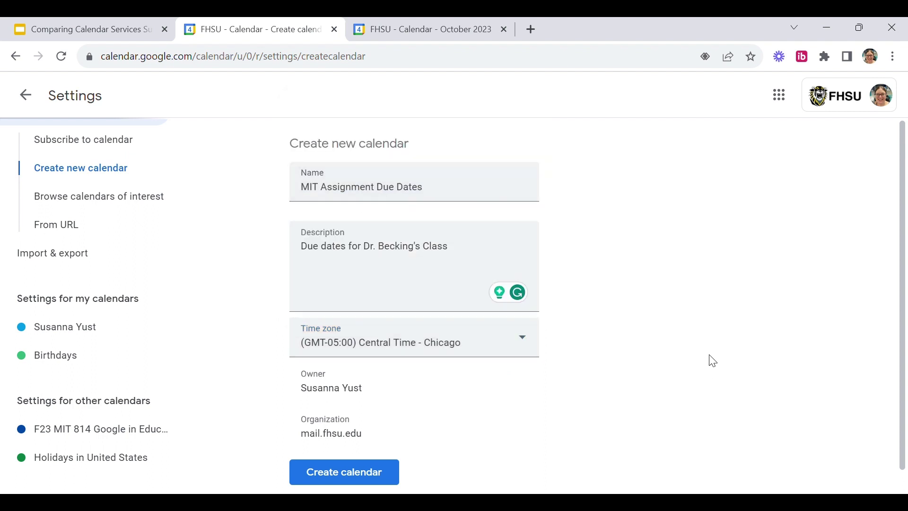
pyautogui.click(346, 467)
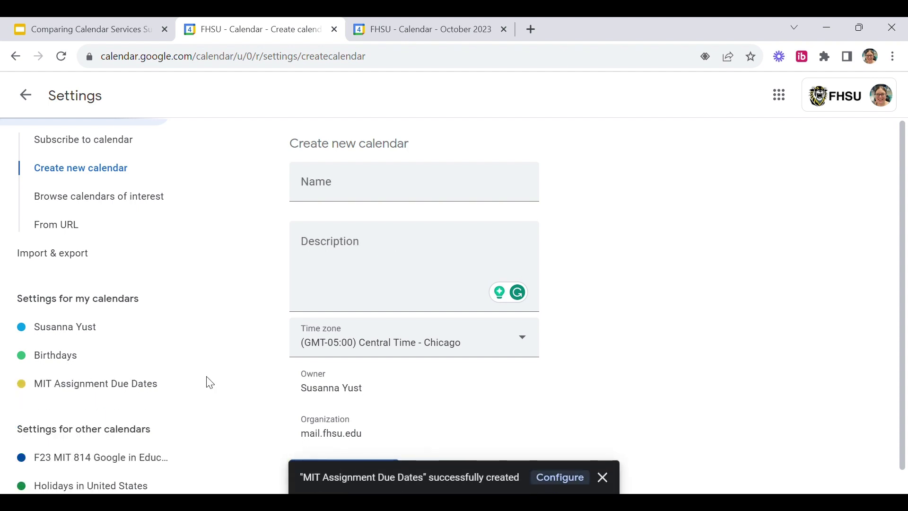
# - Return to the month view and change the color of the MIT Assignment Due Dates calendar to brown
pyautogui.click(26, 95)
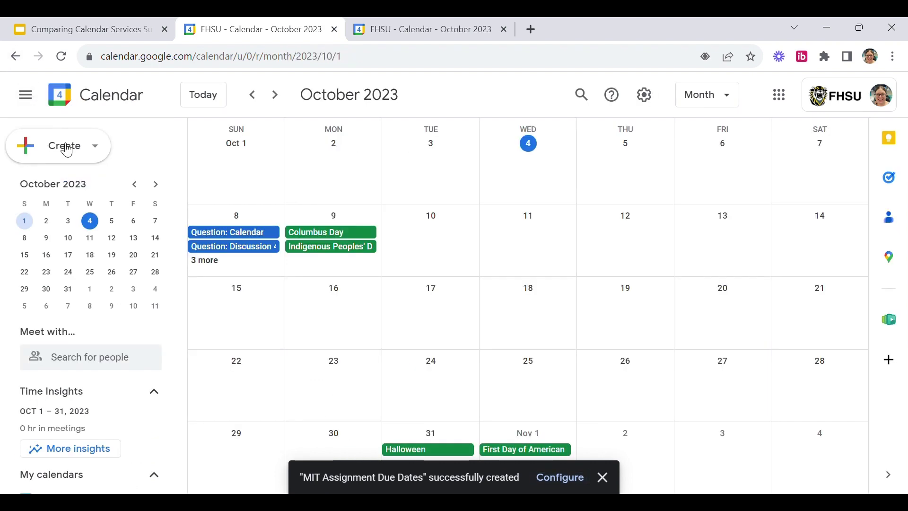
pyautogui.scroll(-3, 89, 331)
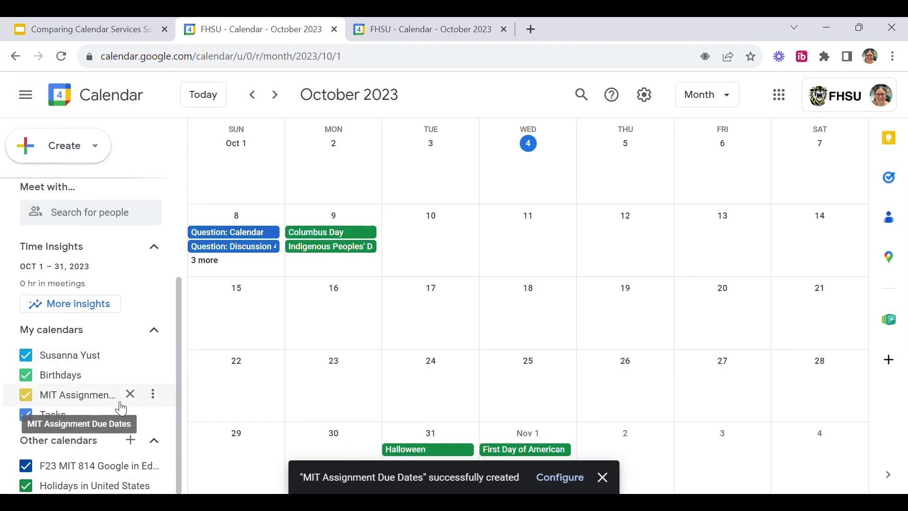
pyautogui.click(156, 397)
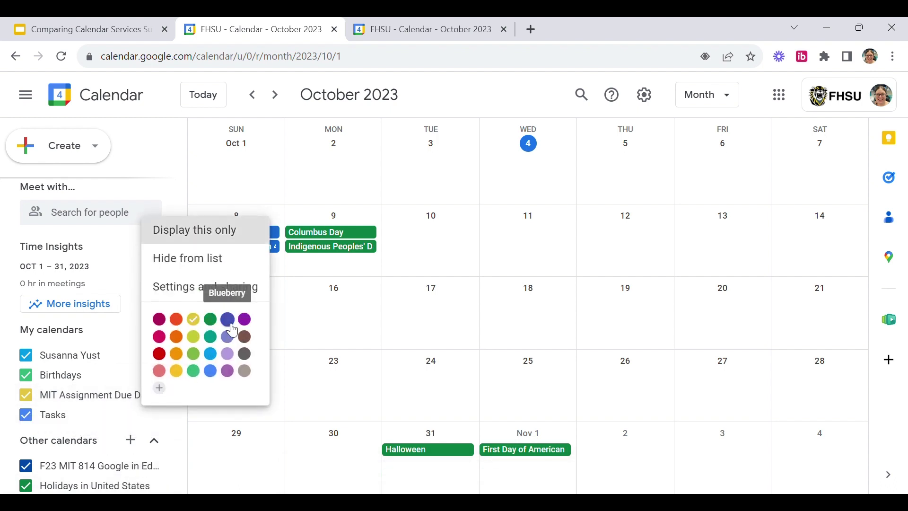
pyautogui.click(244, 336)
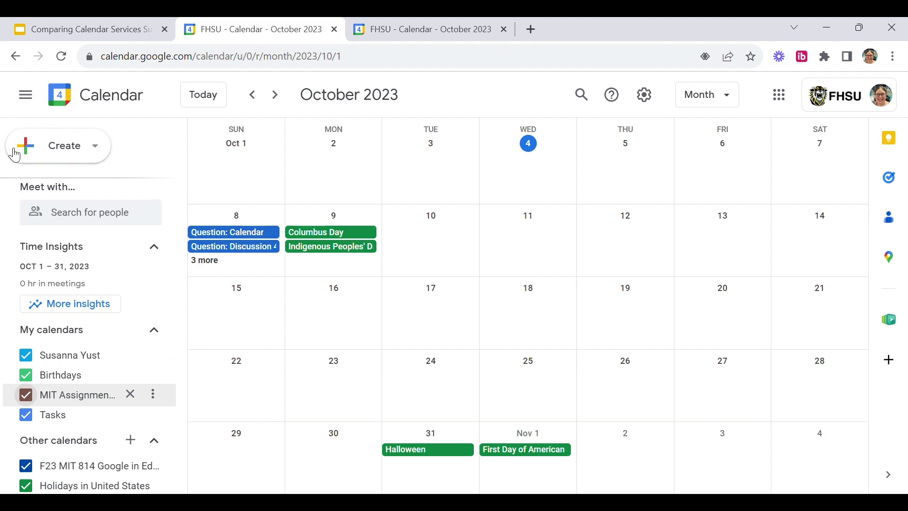
# - Start a new event in the MIT Assignment Due Dates calendar and title it MIT Google Calendar Presentation
pyautogui.click(69, 146)
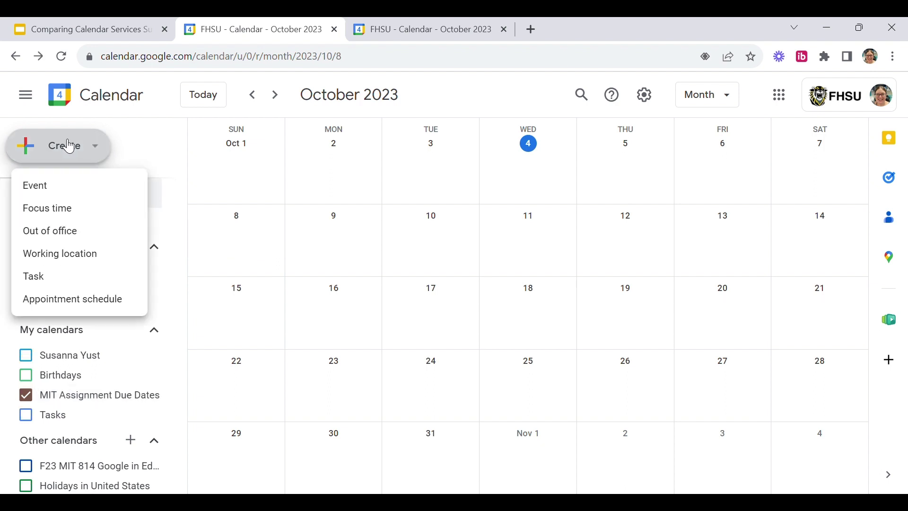
pyautogui.click(97, 148)
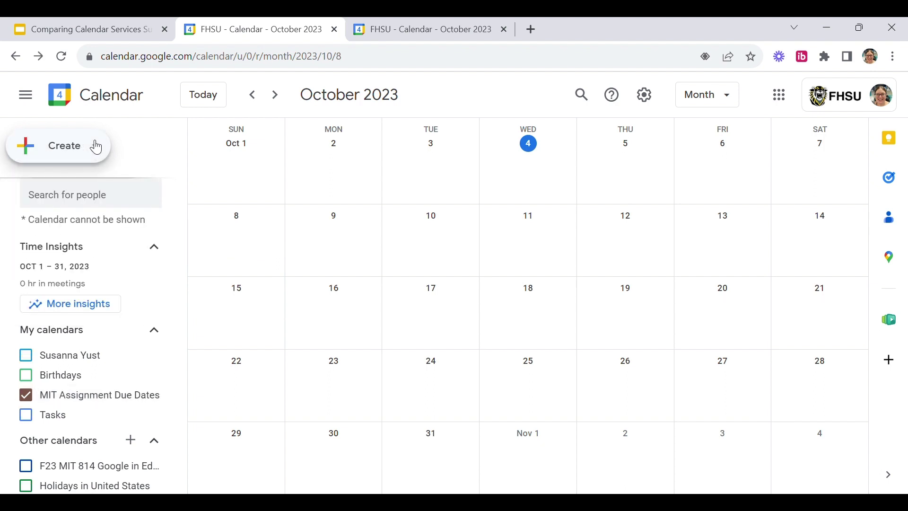
pyautogui.click(95, 145)
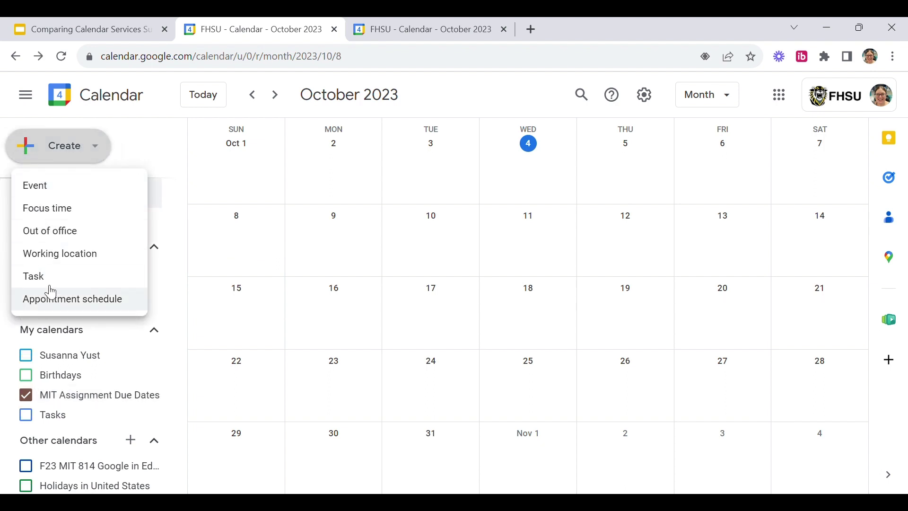
pyautogui.click(54, 193)
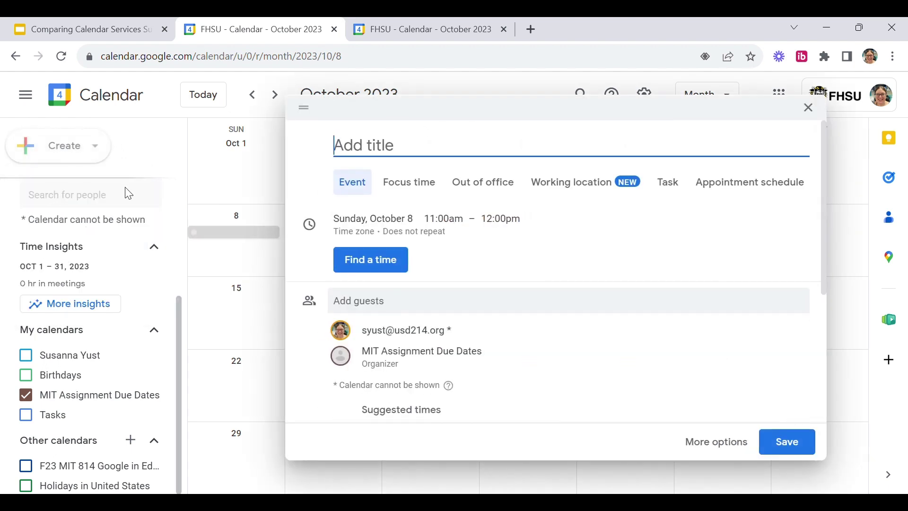
pyautogui.write('MIT Assign')
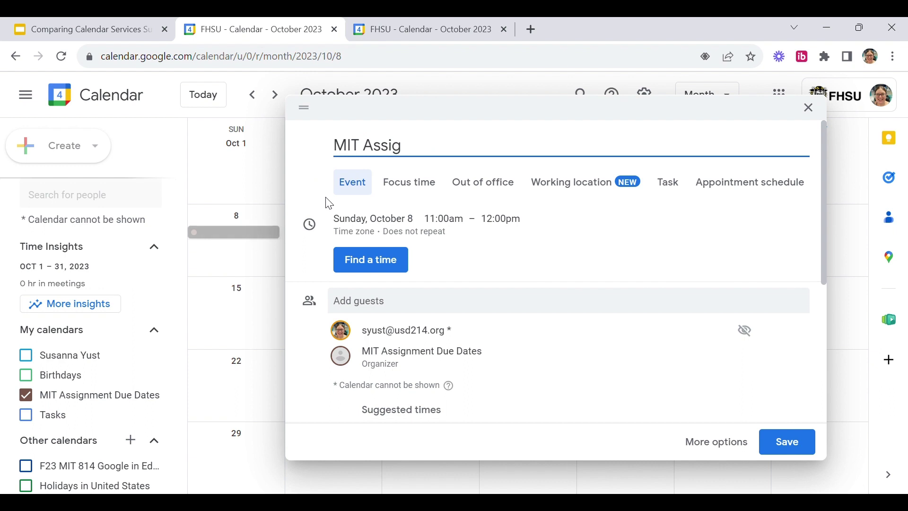
pyautogui.press('BackSpace')
pyautogui.press('BackSpace')
pyautogui.press('BackSpace')
pyautogui.press('BackSpace')
pyautogui.press('BackSpace')
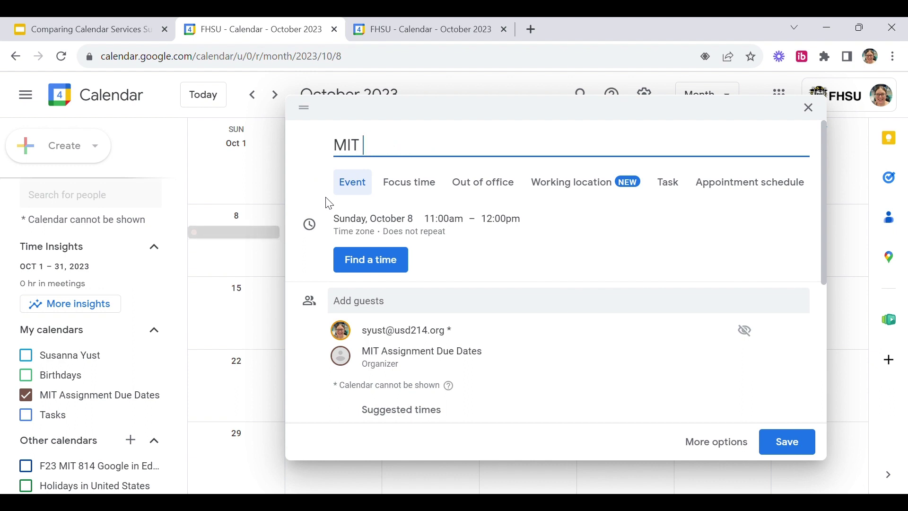
pyautogui.write('Google Calendar')
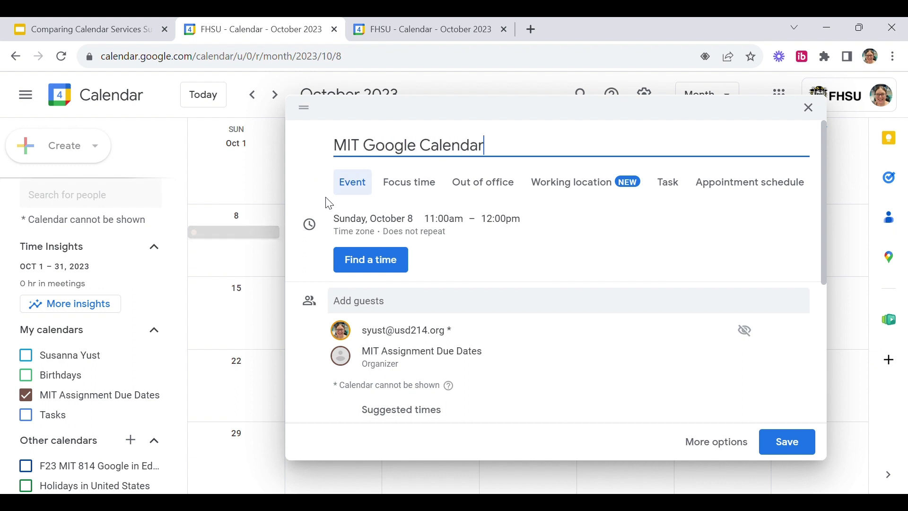
pyautogui.write(' Presentation')
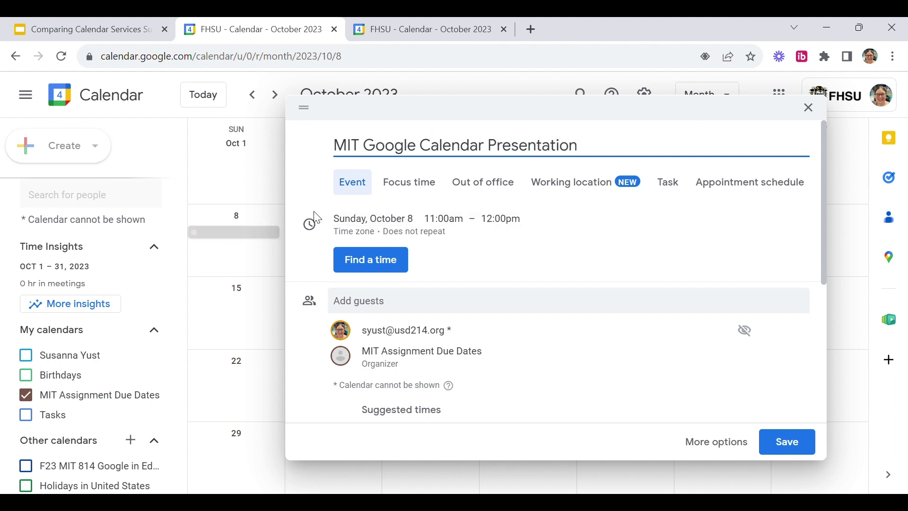
# - Set the event's start time on Sunday, October 8 to 11:59am
pyautogui.click(460, 223)
pyautogui.write('11:59')
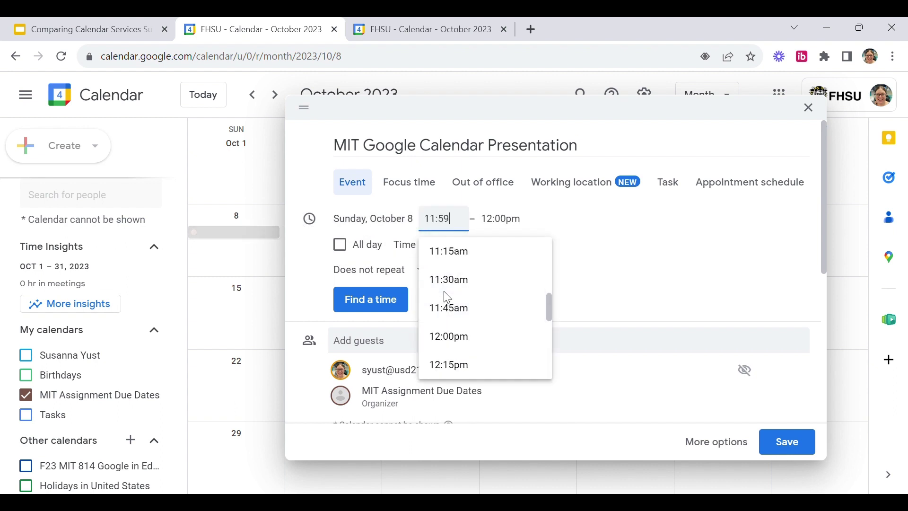
pyautogui.press('Tab')
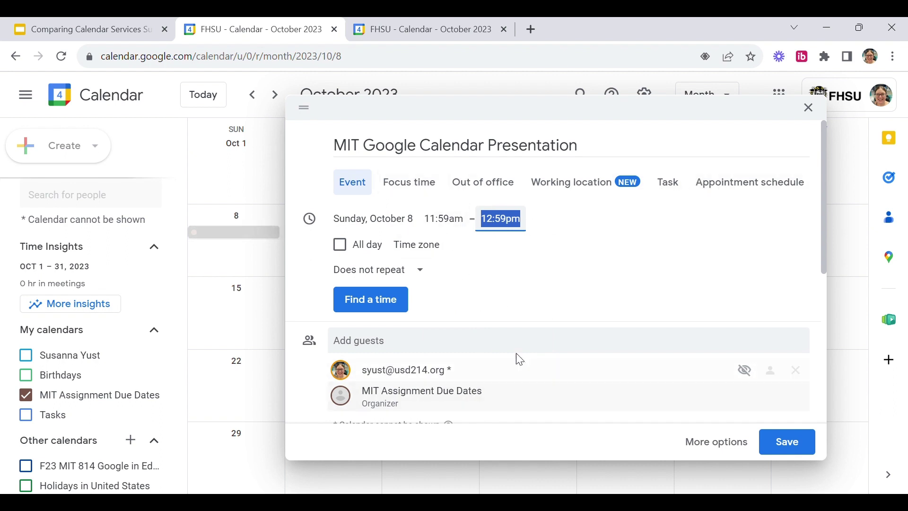
# - Review the remaining event details, save the event, and send invitation emails to all guests, including the one outside the organization
pyautogui.scroll(-3, 518, 339)
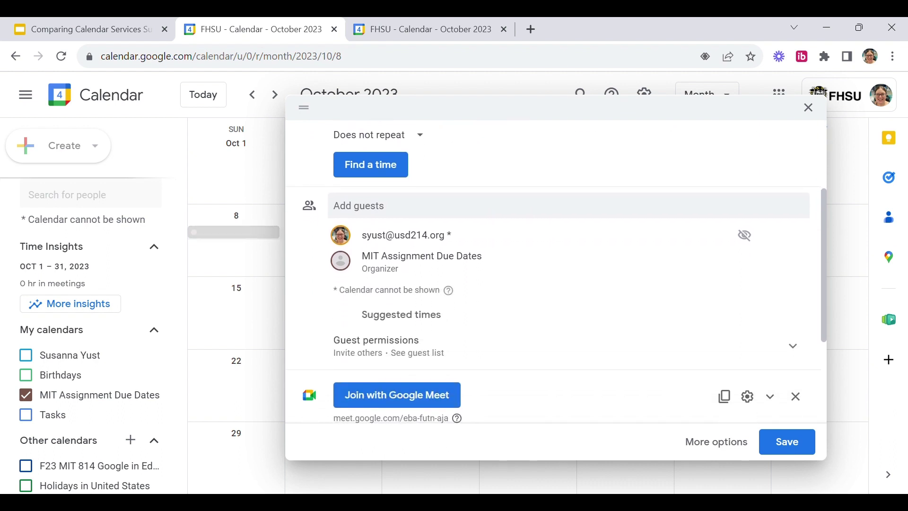
pyautogui.scroll(-2, 563, 269)
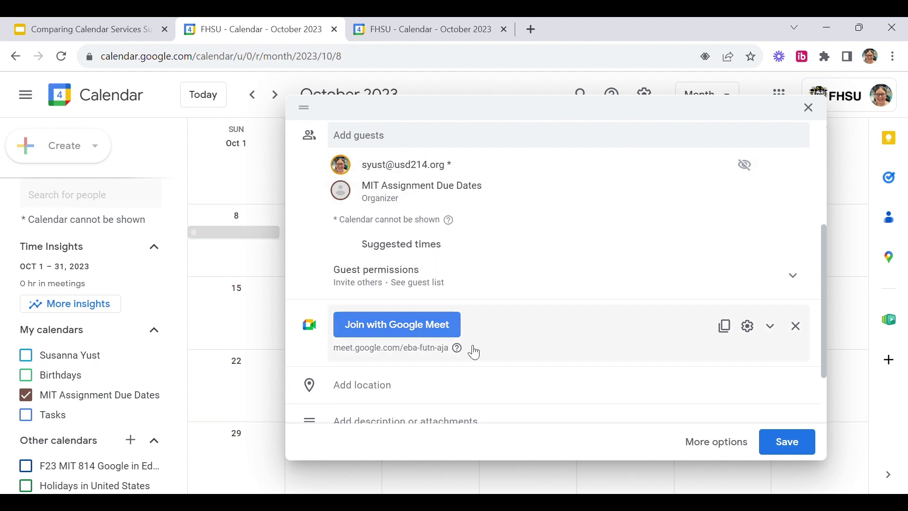
pyautogui.scroll(-1, 606, 334)
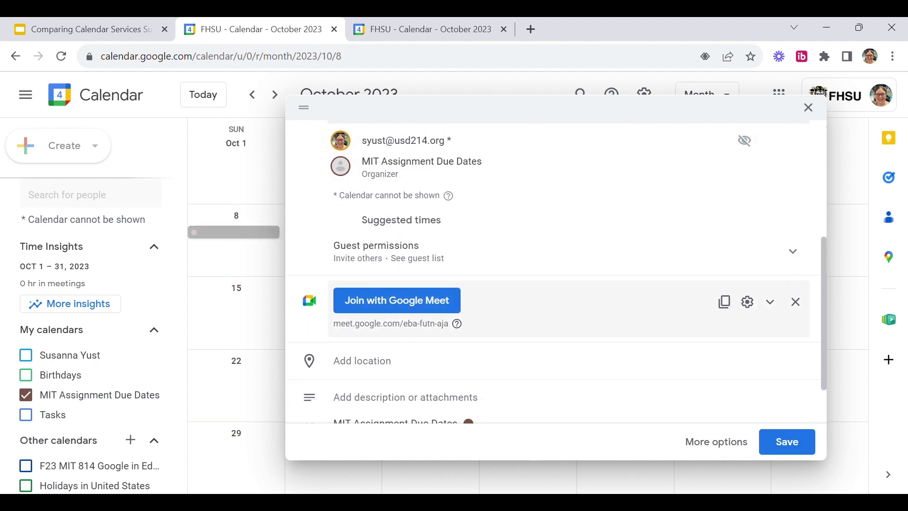
pyautogui.scroll(-2, 355, 324)
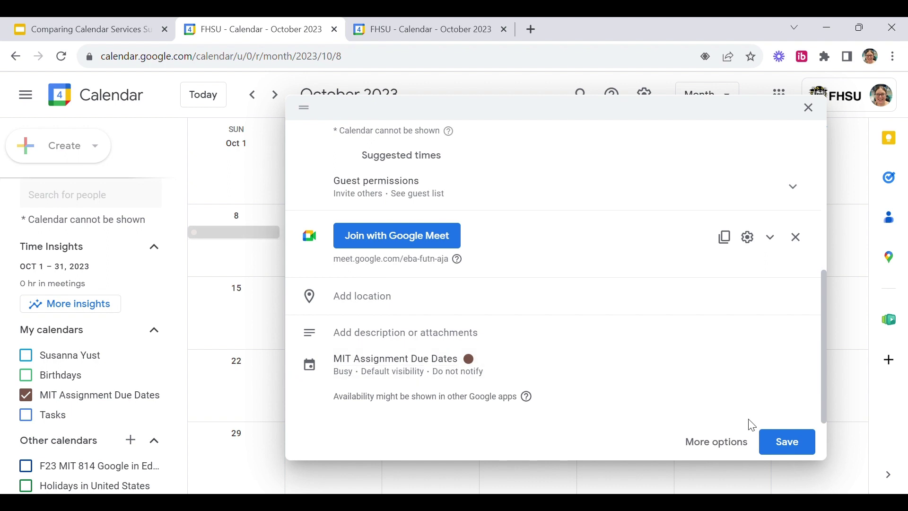
pyautogui.click(777, 438)
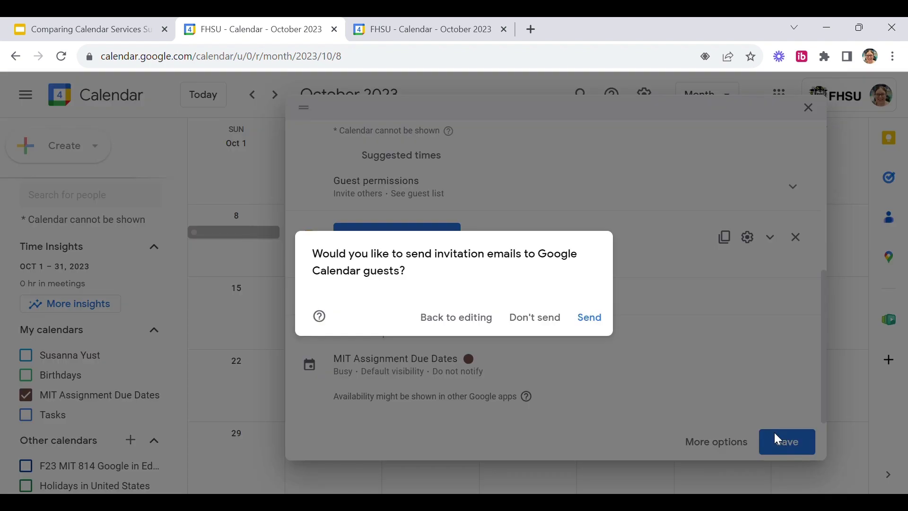
pyautogui.click(588, 316)
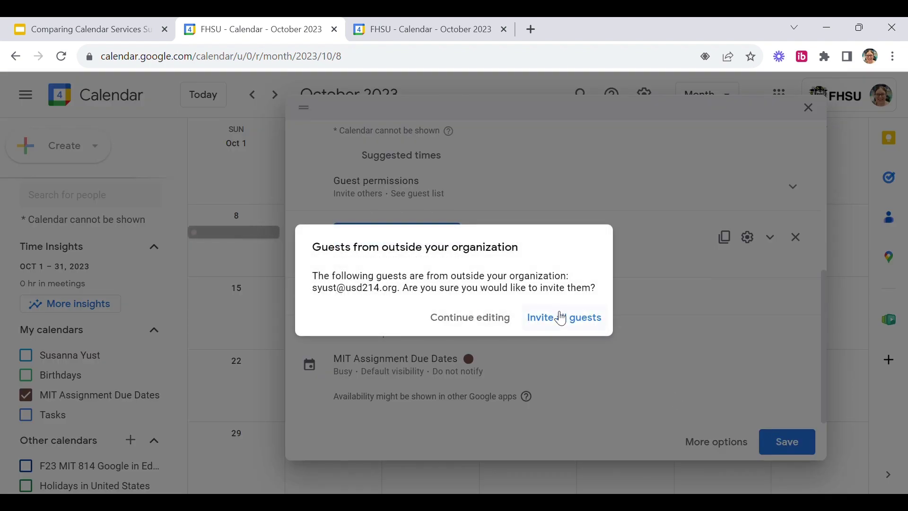
pyautogui.click(581, 325)
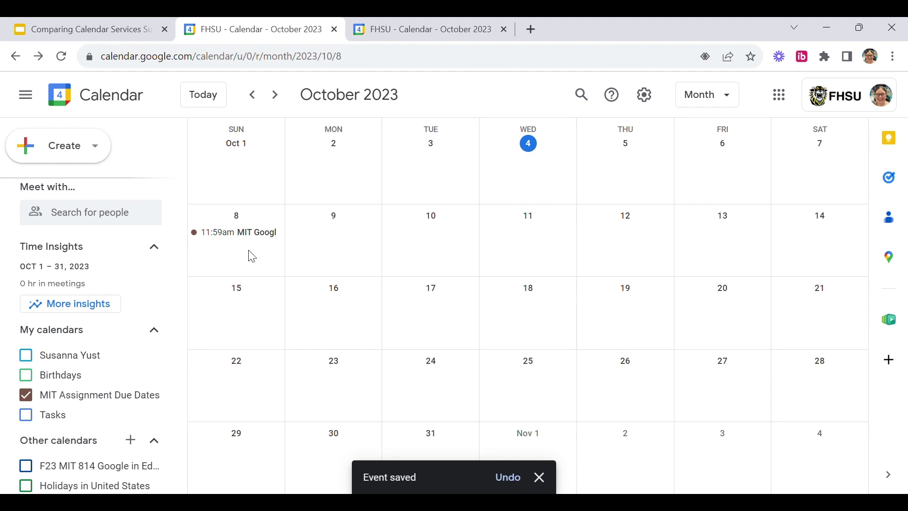
# - Show the personal, Birthdays, Tasks, F23 MIT 814 Google in Ed and Holidays in United States calendars alongside MIT Assignment Due Dates
pyautogui.click(26, 355)
pyautogui.click(28, 379)
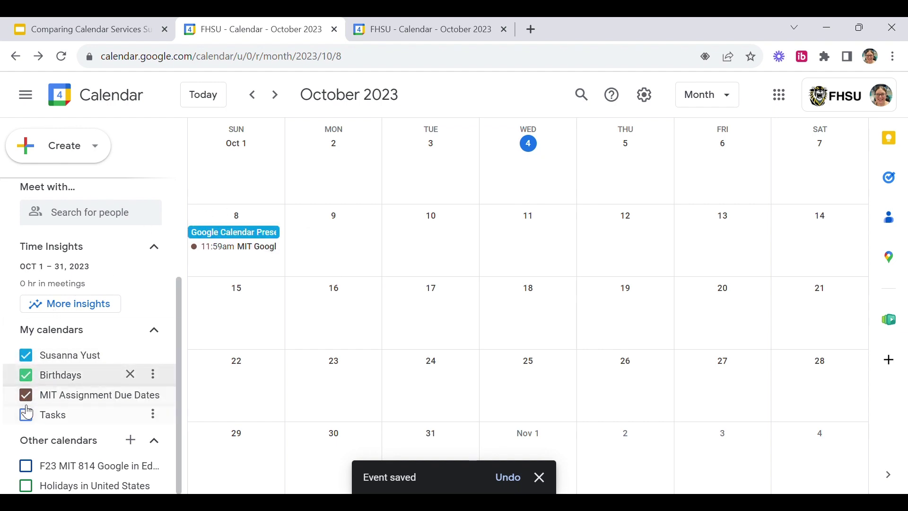
pyautogui.click(26, 415)
pyautogui.click(26, 466)
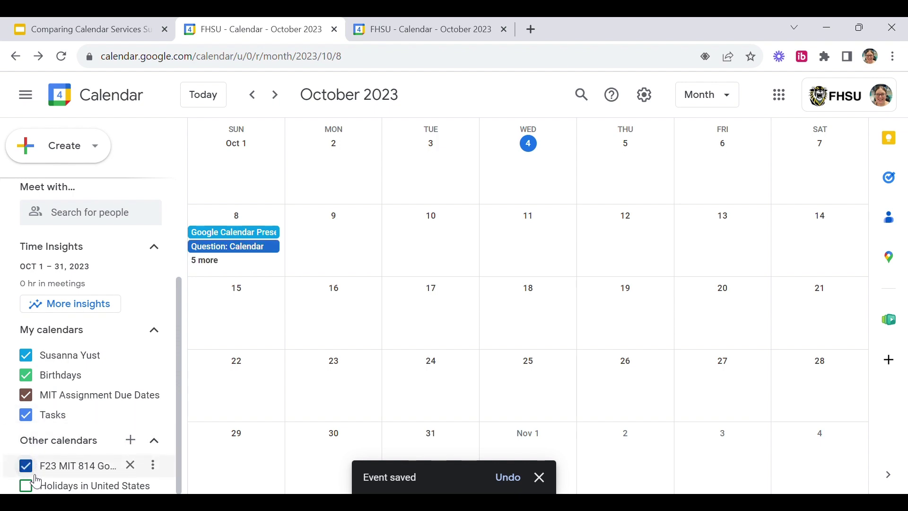
pyautogui.click(26, 486)
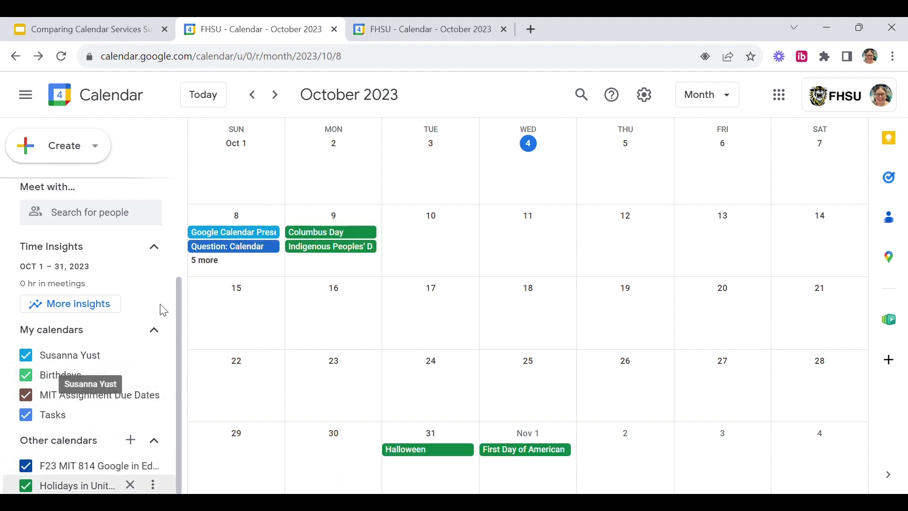
# - List all events on Sunday, October 8, and switch the calendar to the week view
pyautogui.click(207, 263)
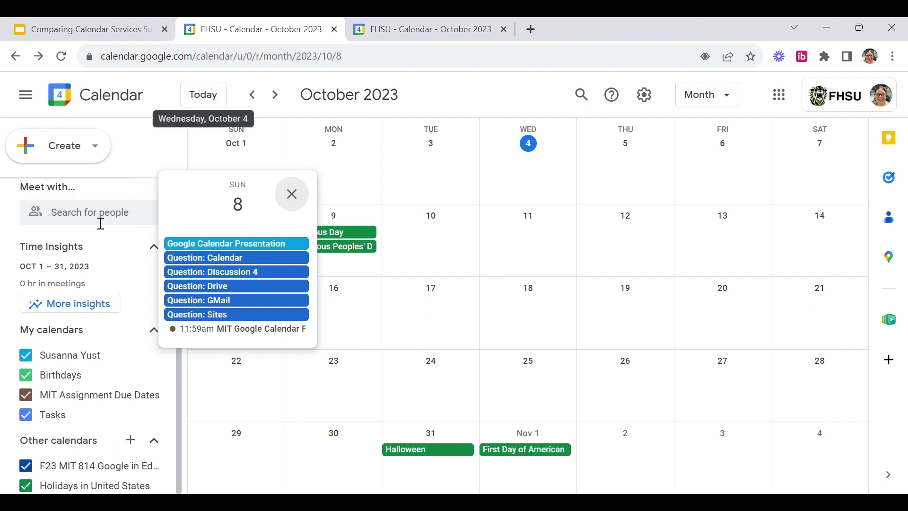
pyautogui.click(722, 95)
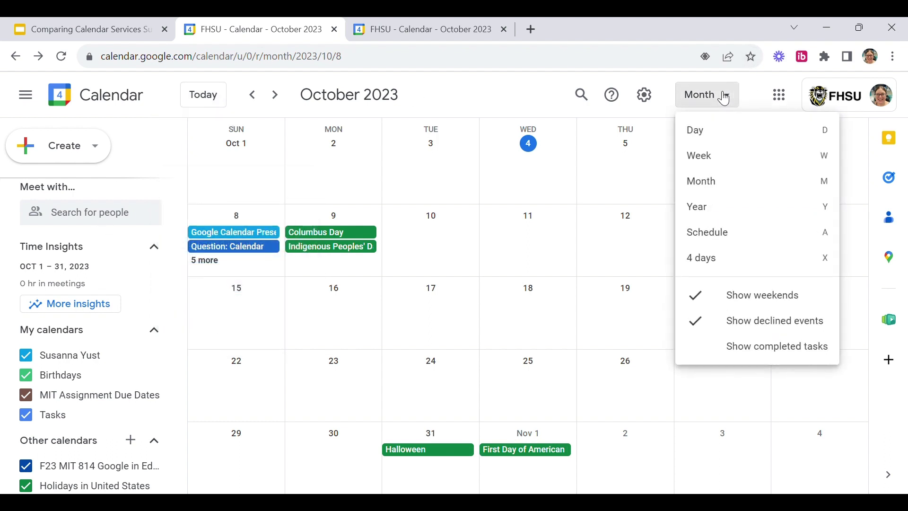
pyautogui.click(701, 155)
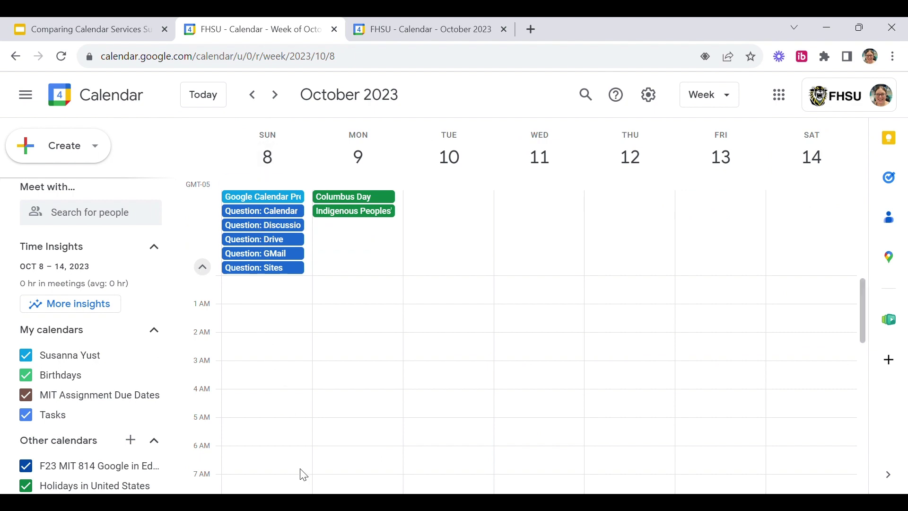
# - Switch to the day view for October 8, and open and close the details of the Google Calendar Presentation event
pyautogui.click(708, 88)
pyautogui.click(701, 130)
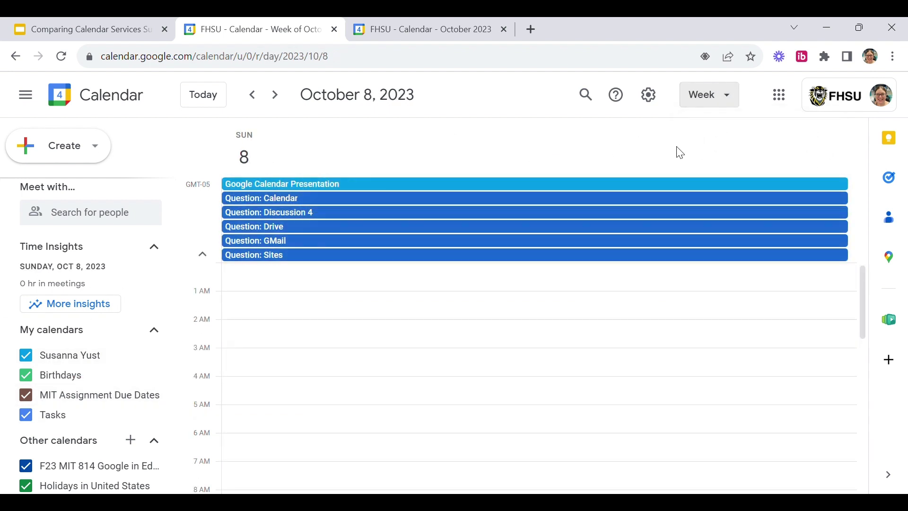
pyautogui.click(357, 188)
pyautogui.click(328, 294)
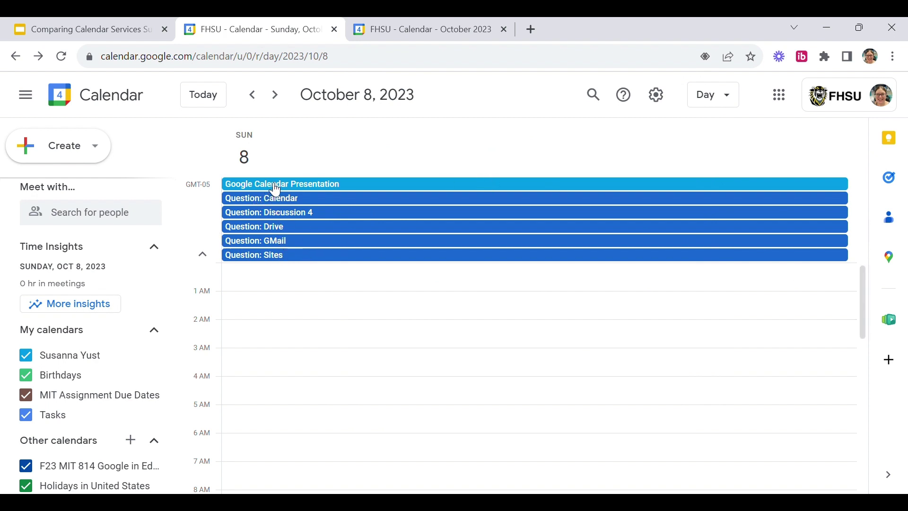
pyautogui.click(323, 188)
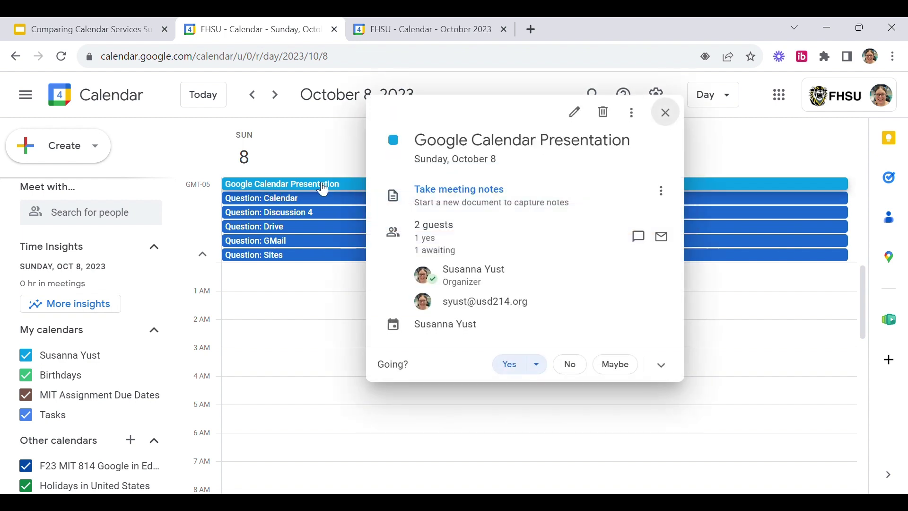
pyautogui.click(293, 365)
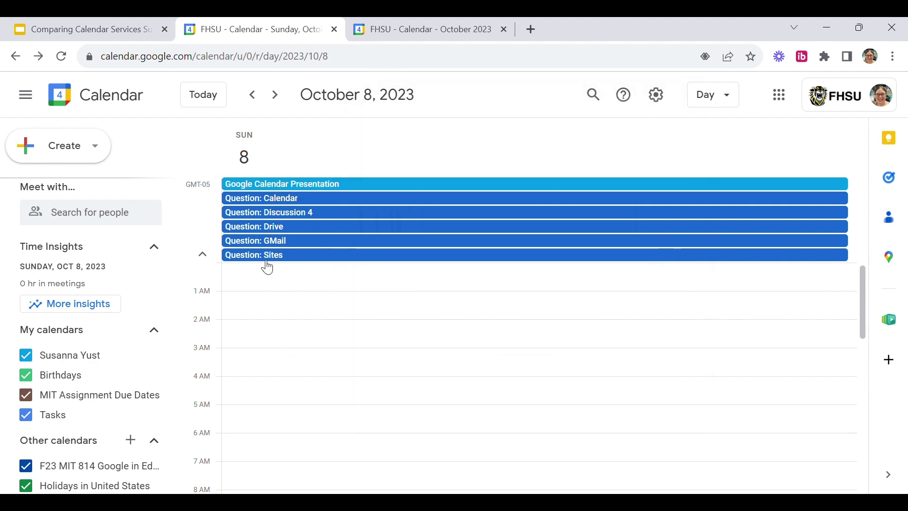
# - Collapse and re-expand the day's all-day events, and look at the timed MIT Google Calendar Presentation event around noon
pyautogui.click(203, 255)
pyautogui.click(205, 258)
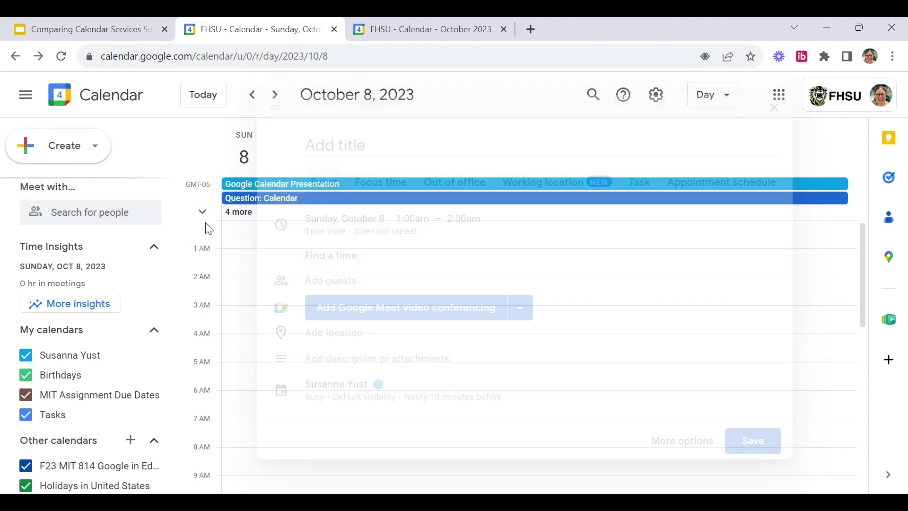
pyautogui.click(204, 213)
pyautogui.scroll(-3, 485, 332)
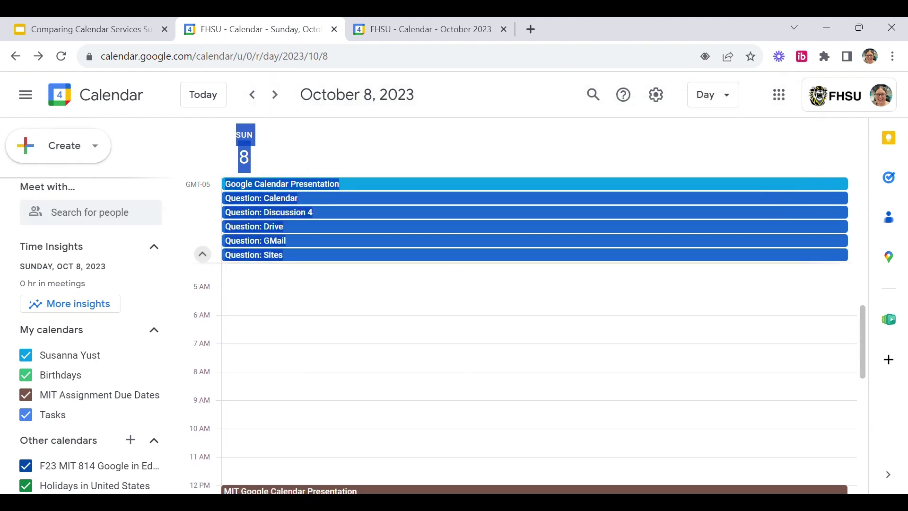
pyautogui.scroll(-3, 485, 332)
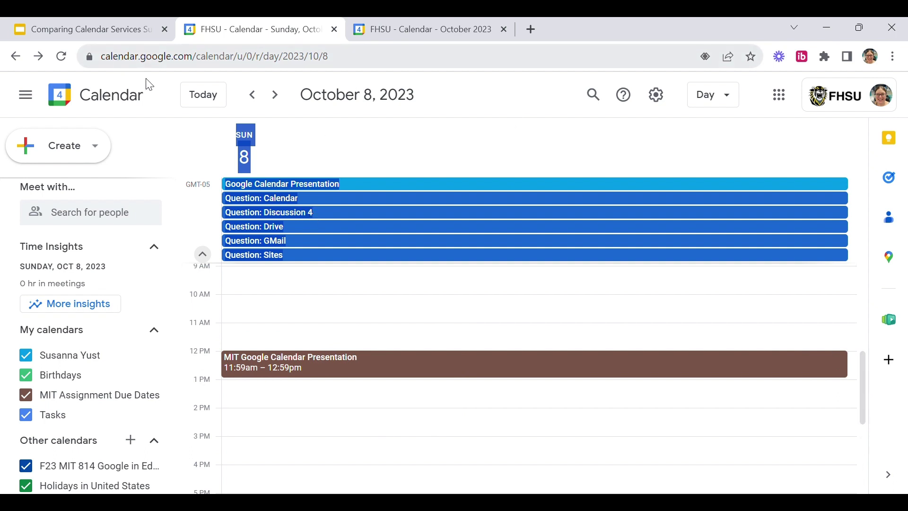
# - Switch the calendar from the day view to the year view for 2023
pyautogui.click(715, 96)
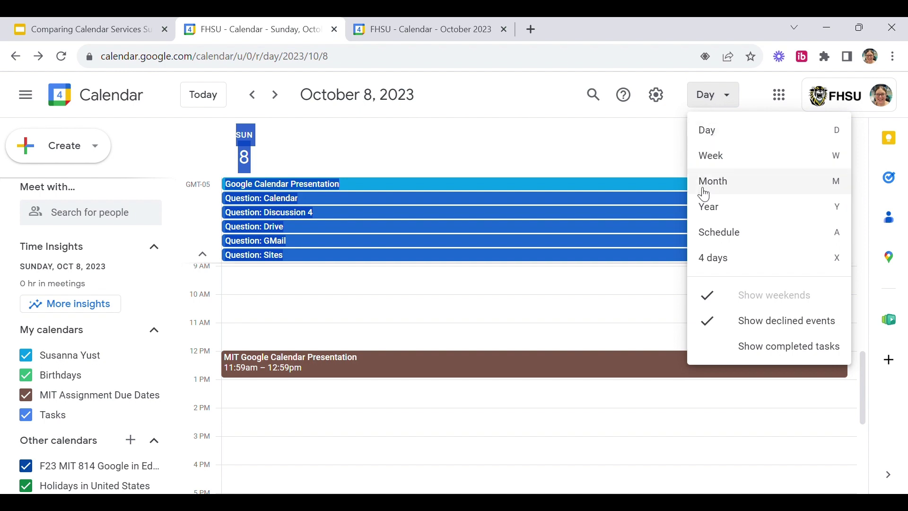
pyautogui.click(709, 208)
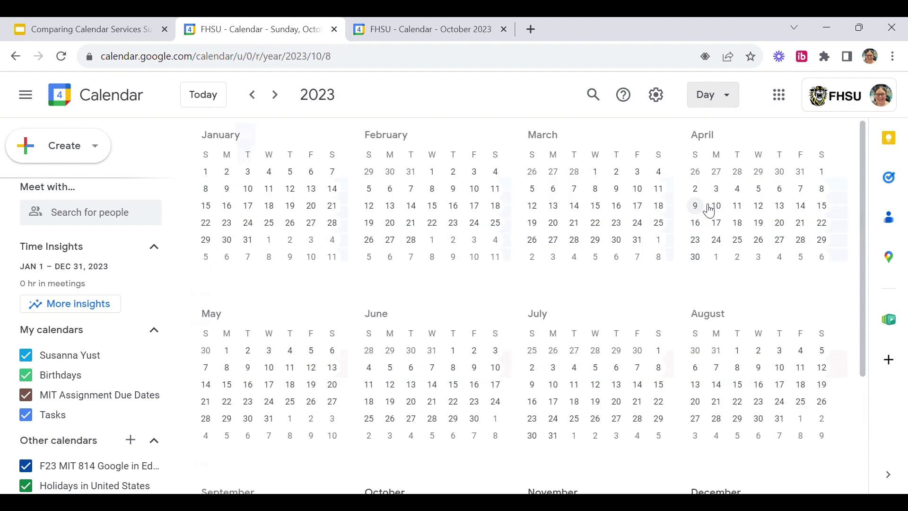